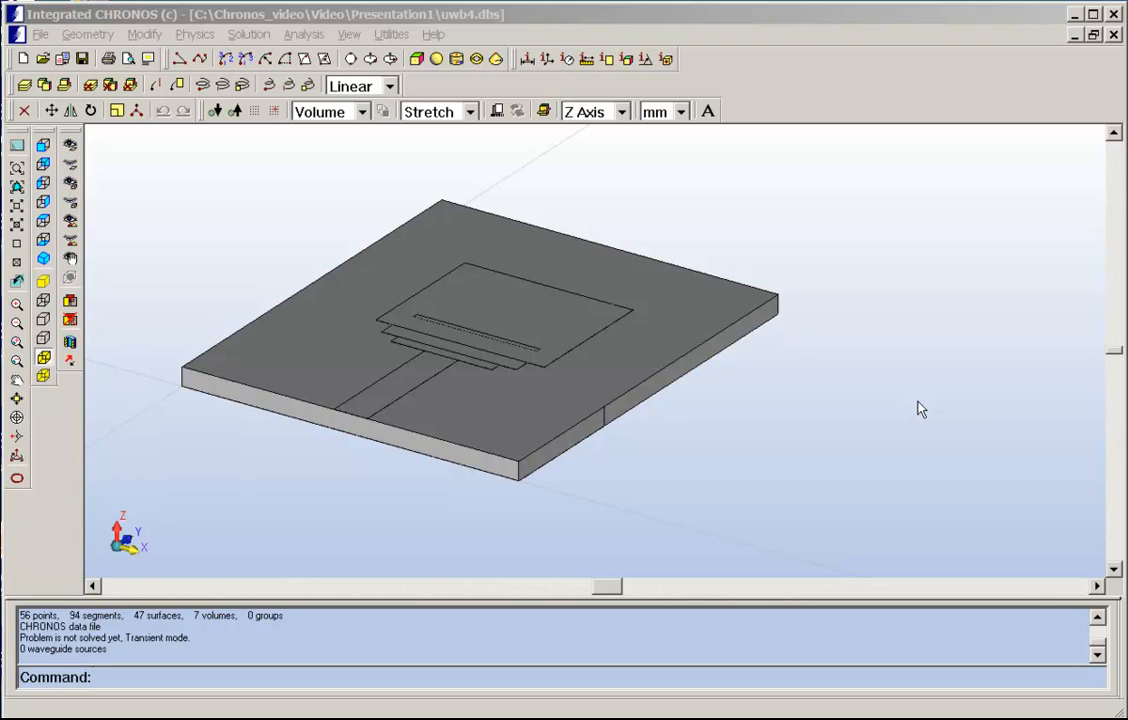
Step: Add a new source with the quantity Current in the Source Manager
{"action": "left_click", "coordinate": [197, 35]}
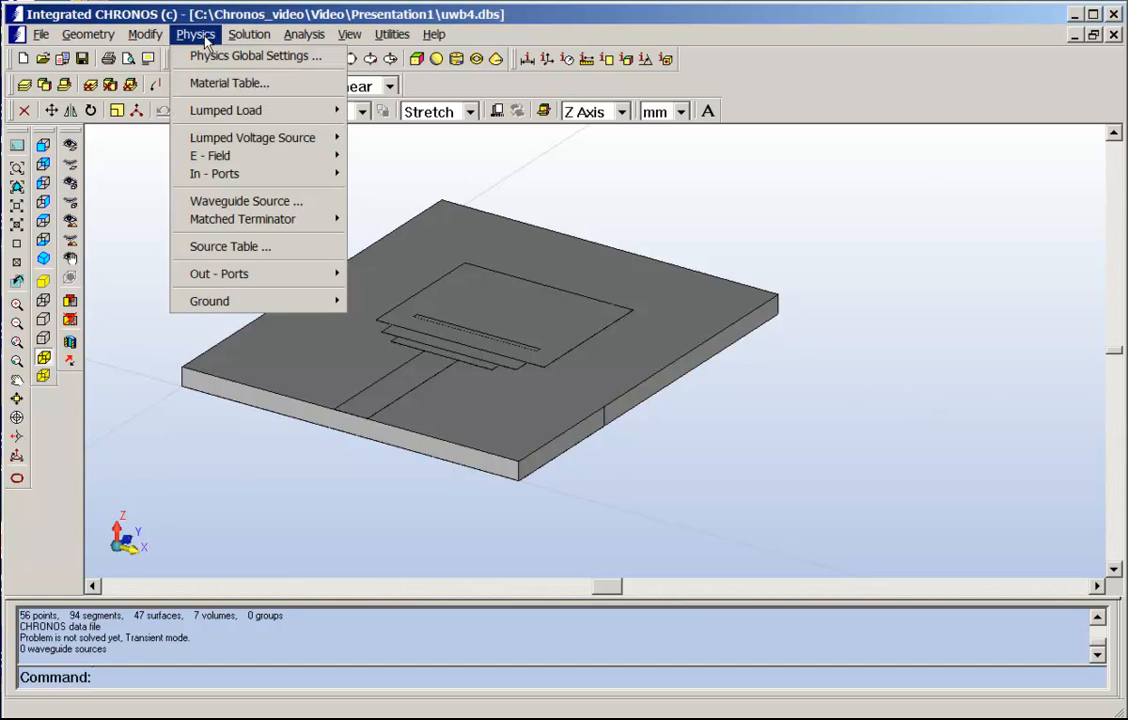
{"action": "left_click", "coordinate": [268, 250]}
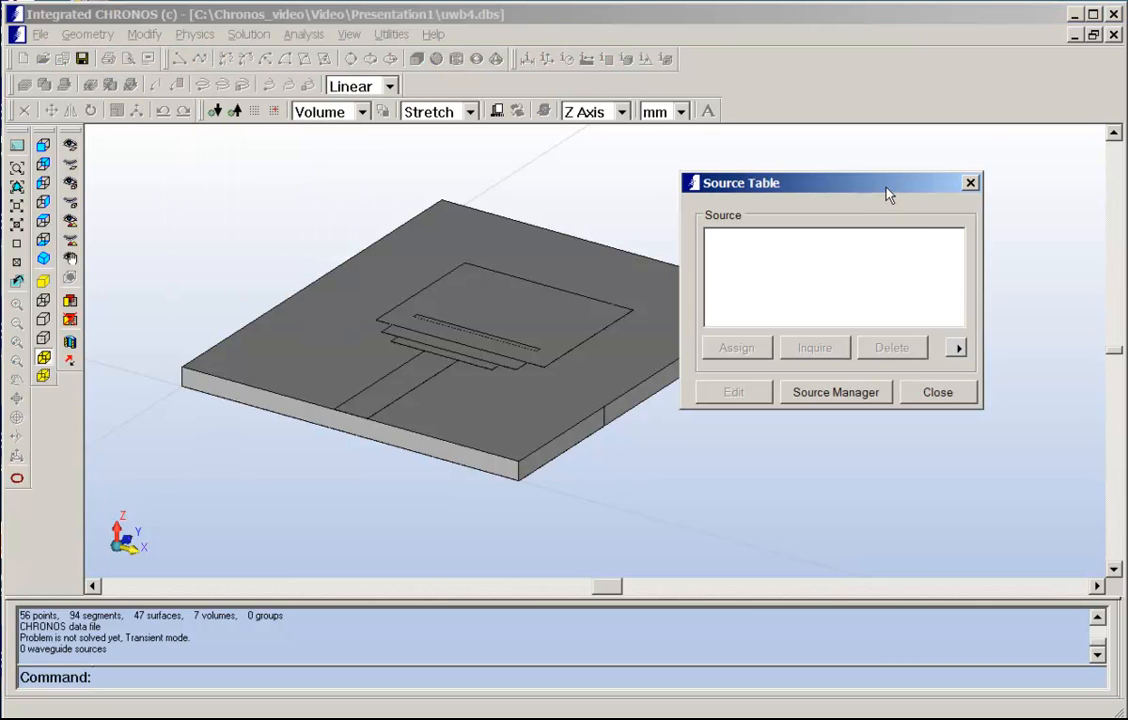
{"action": "left_click", "coordinate": [855, 400]}
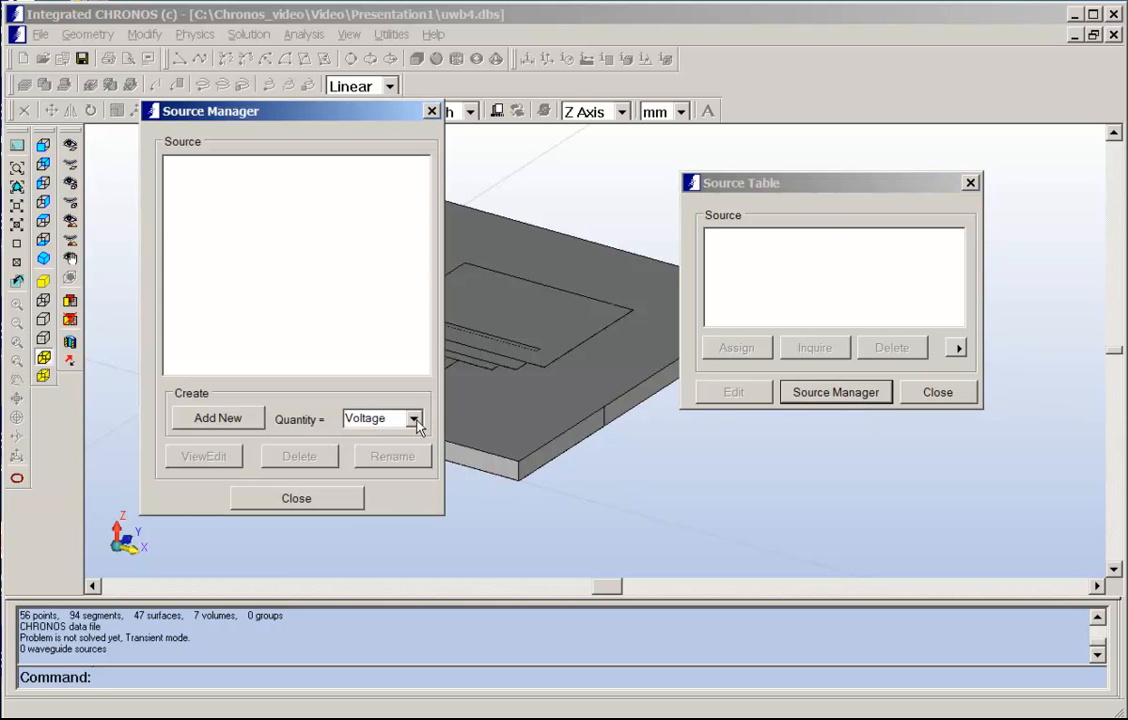
{"action": "left_click", "coordinate": [413, 419]}
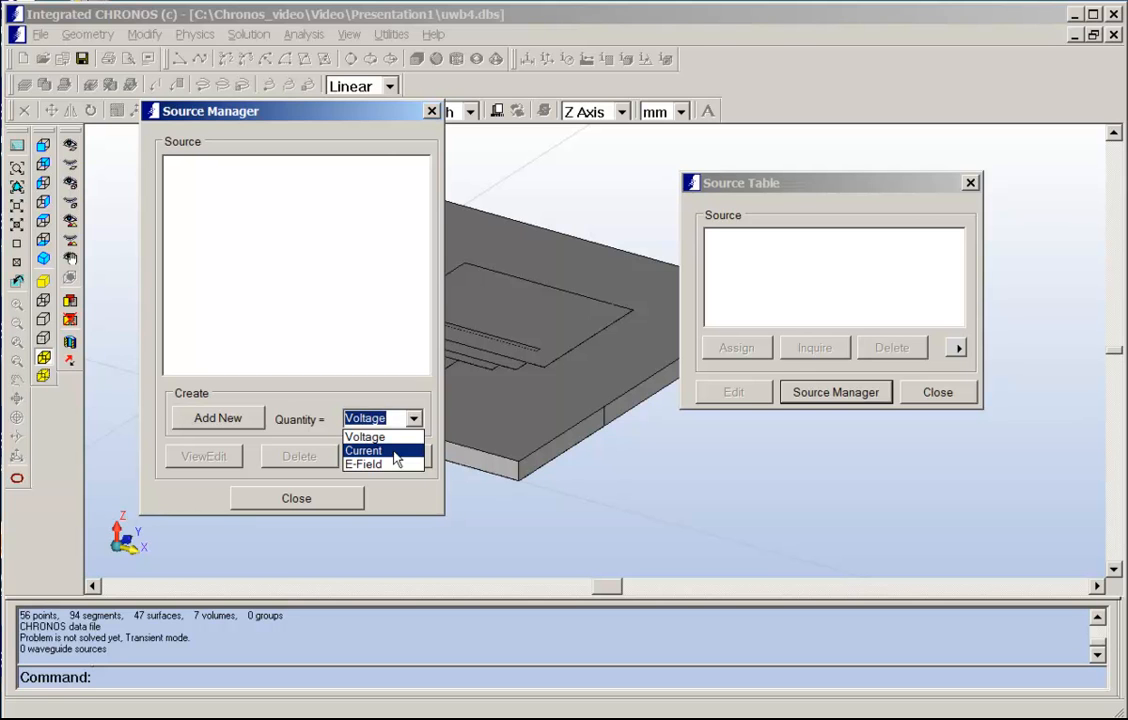
{"action": "left_click", "coordinate": [397, 451]}
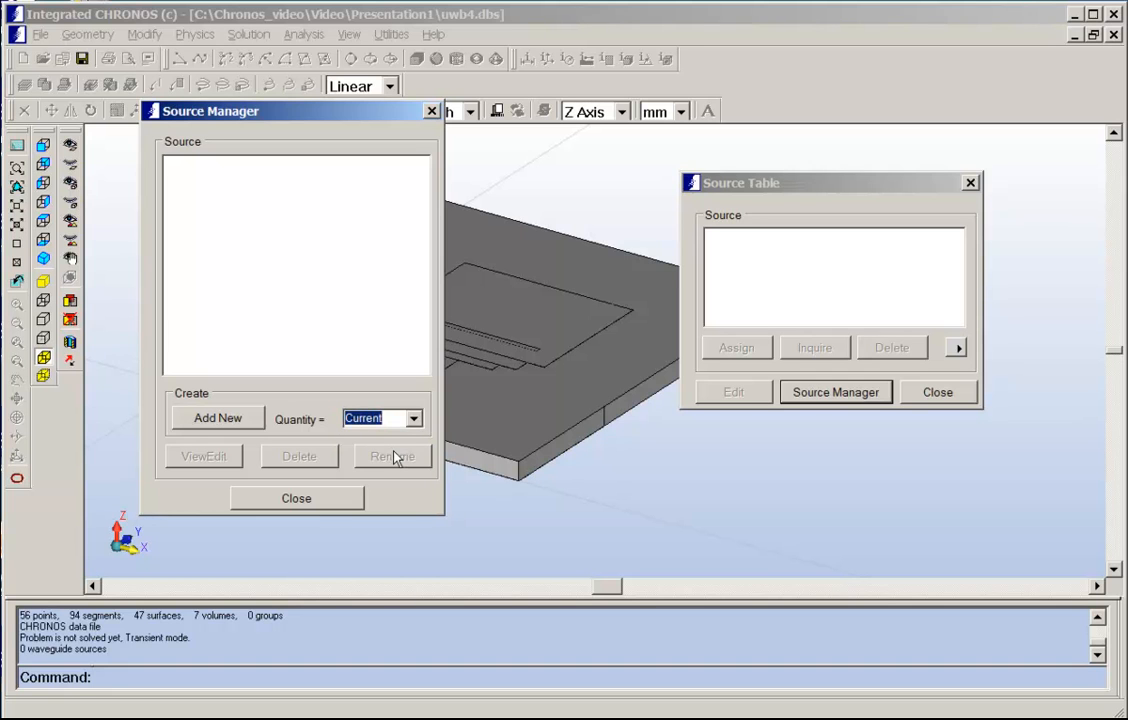
{"action": "left_click", "coordinate": [228, 424]}
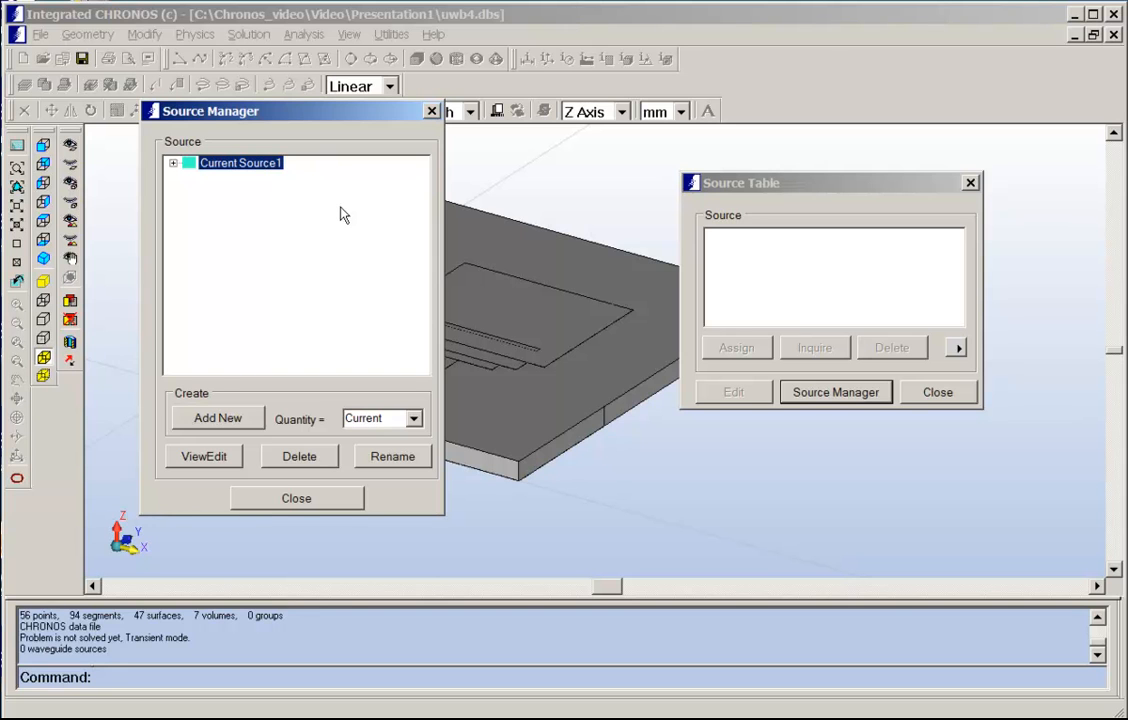
Step: Edit the new current source's modulated Gaussian pulse, setting its maximum frequency to 15 GHz
{"action": "left_click", "coordinate": [204, 456]}
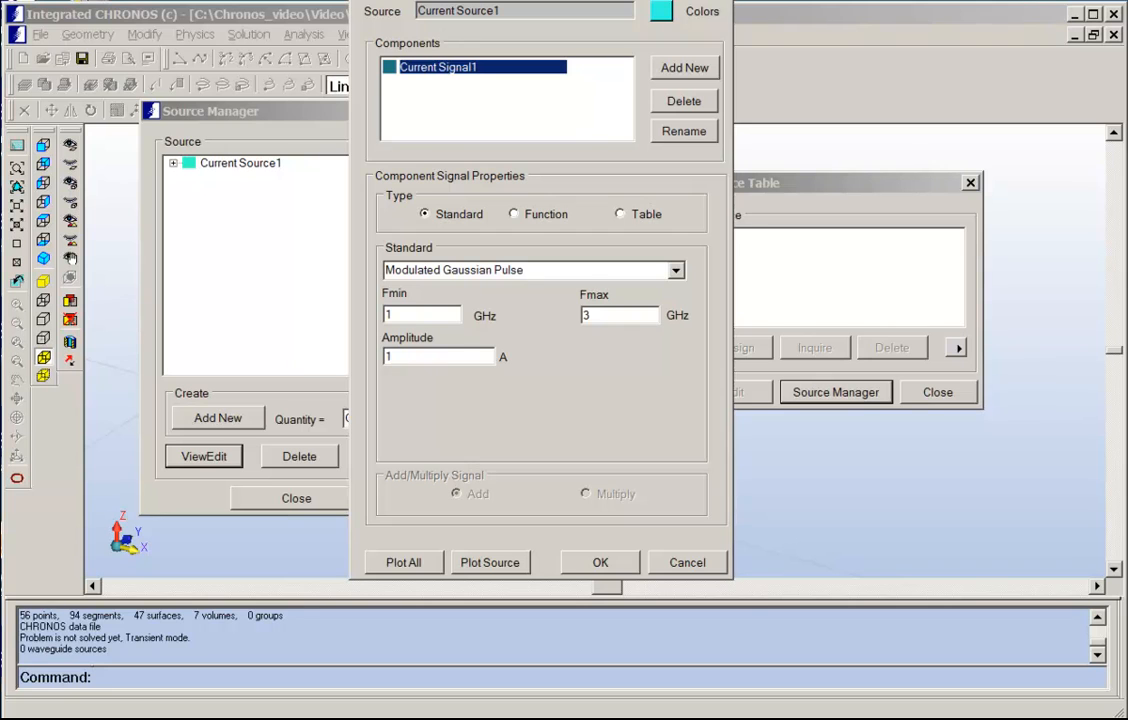
{"action": "left_click_drag", "start_coordinate": [578, 1], "coordinate": [600, 32]}
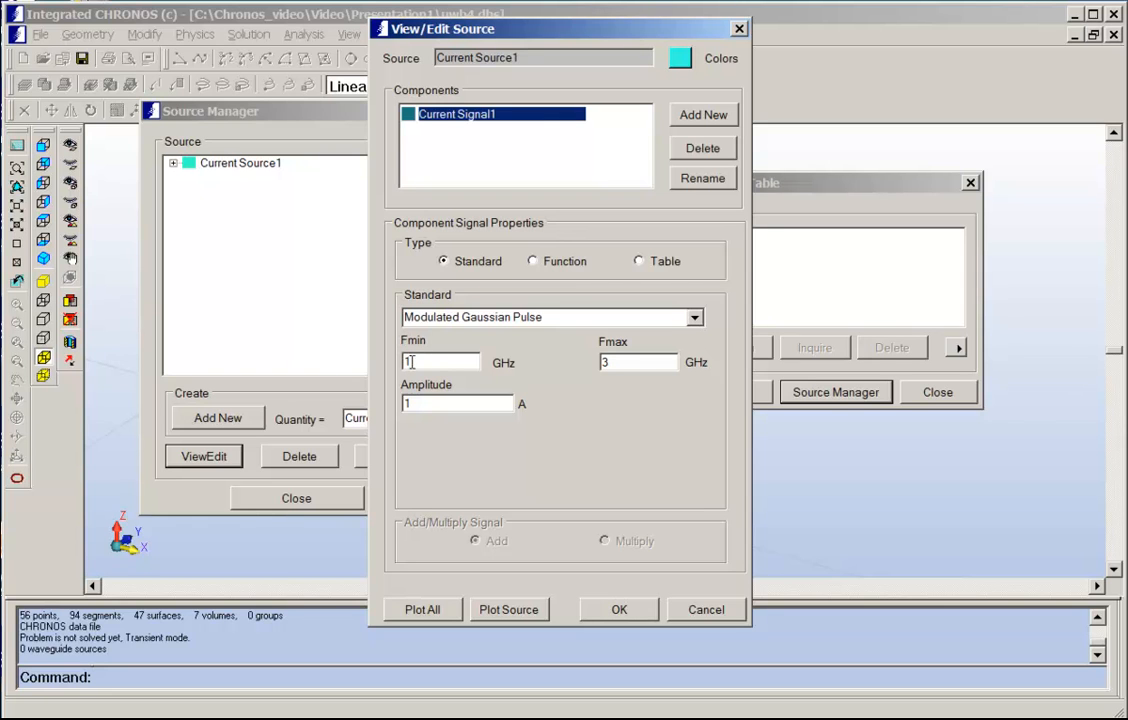
{"action": "double_click", "coordinate": [616, 363]}
{"action": "type", "text": "15"}
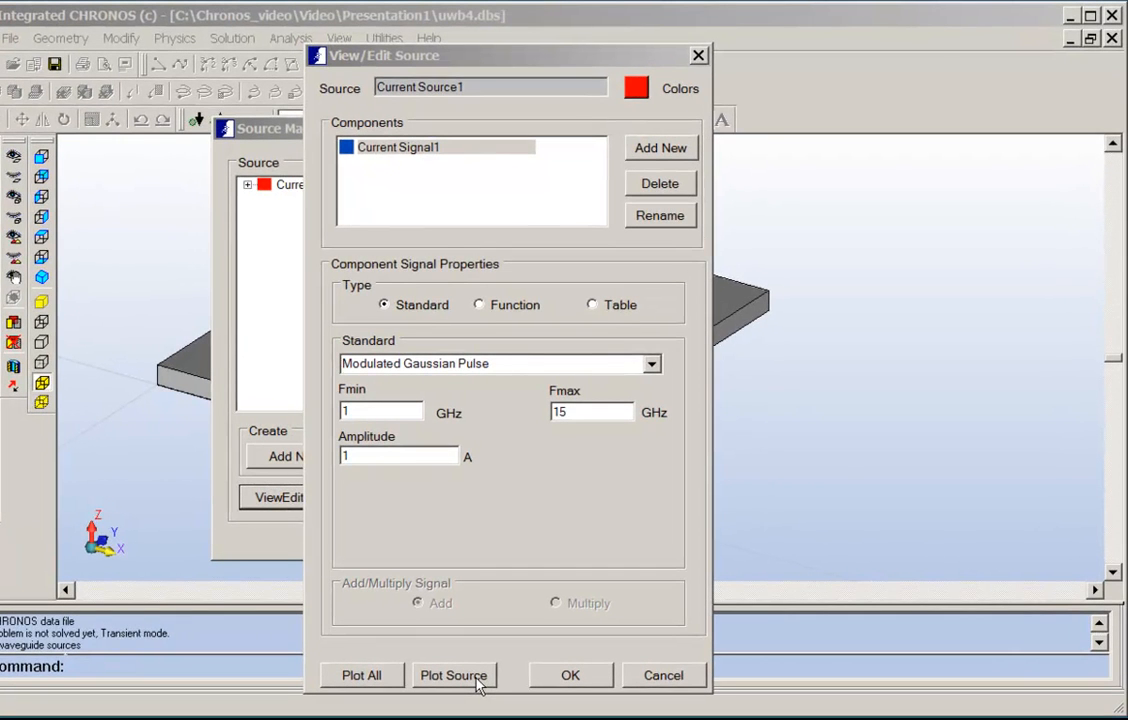
Step: Plot the current source's signal over time and close the graph after viewing it
{"action": "left_click", "coordinate": [455, 676]}
{"action": "left_click_drag", "start_coordinate": [0, 0], "coordinate": [407, 35]}
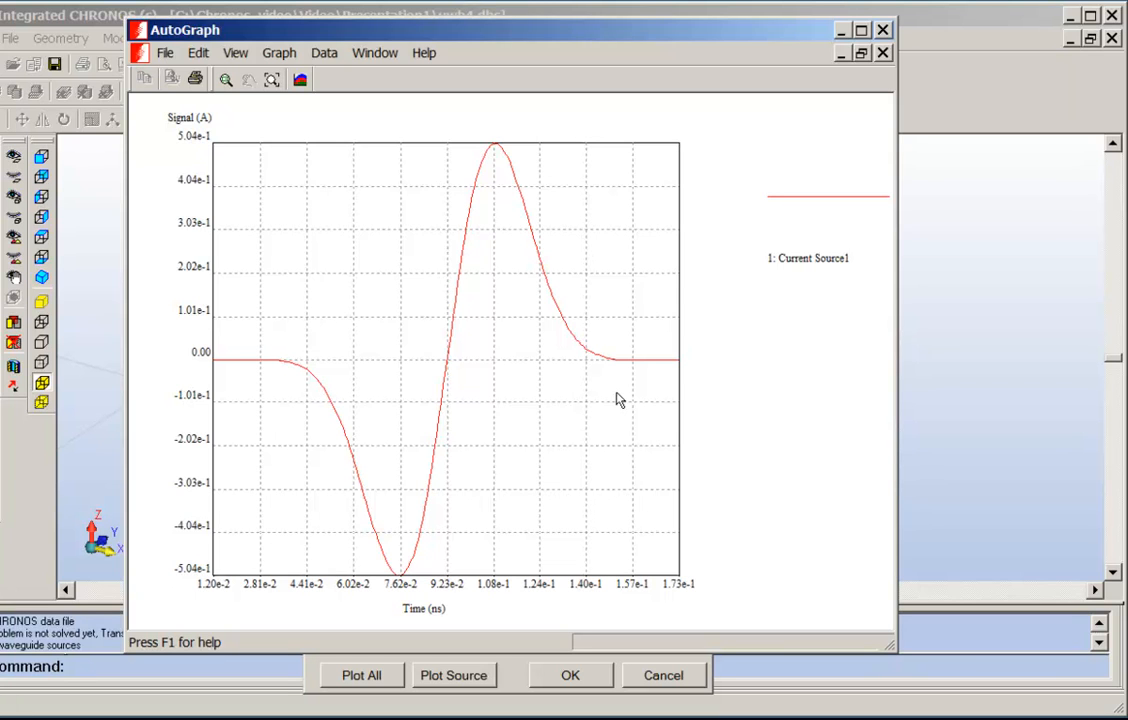
{"action": "left_click", "coordinate": [884, 53]}
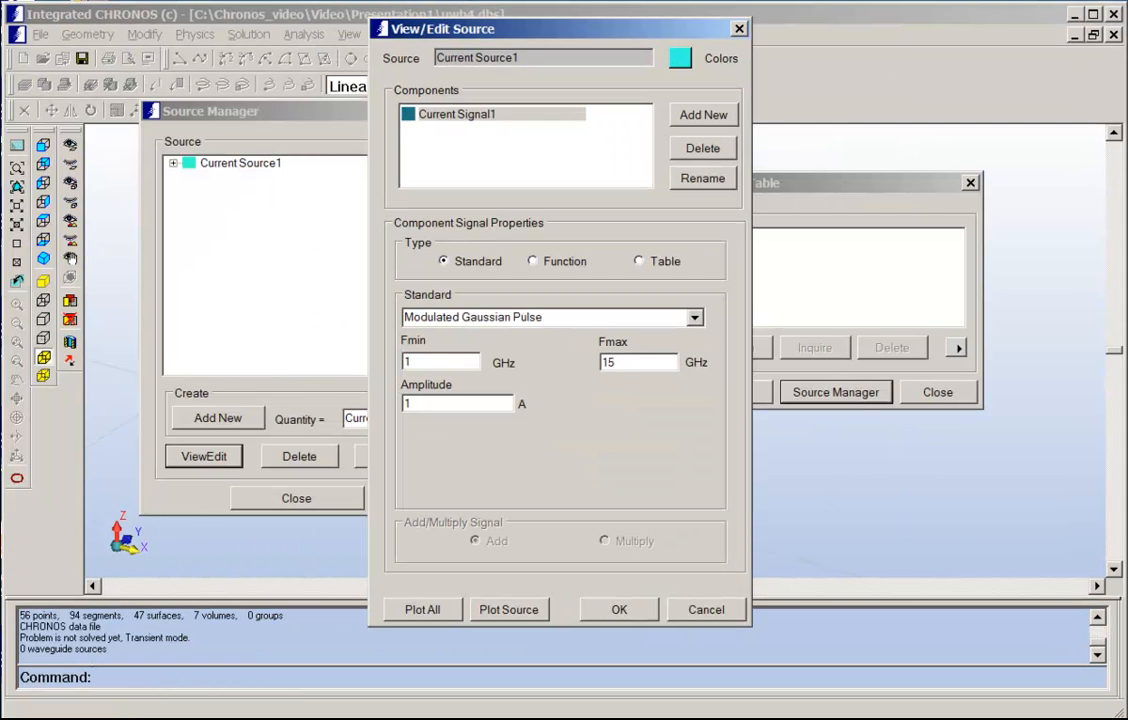
Step: Accept the current source's settings and close the Source Manager and Source Table
{"action": "left_click", "coordinate": [624, 609]}
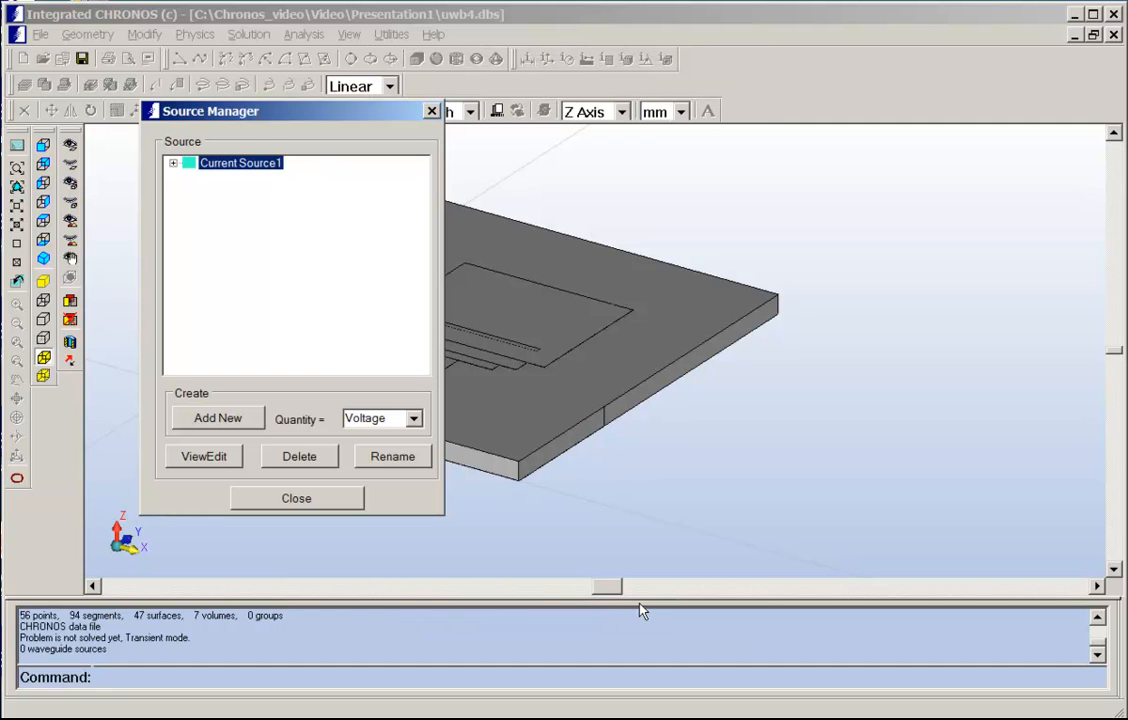
{"action": "left_click", "coordinate": [331, 500]}
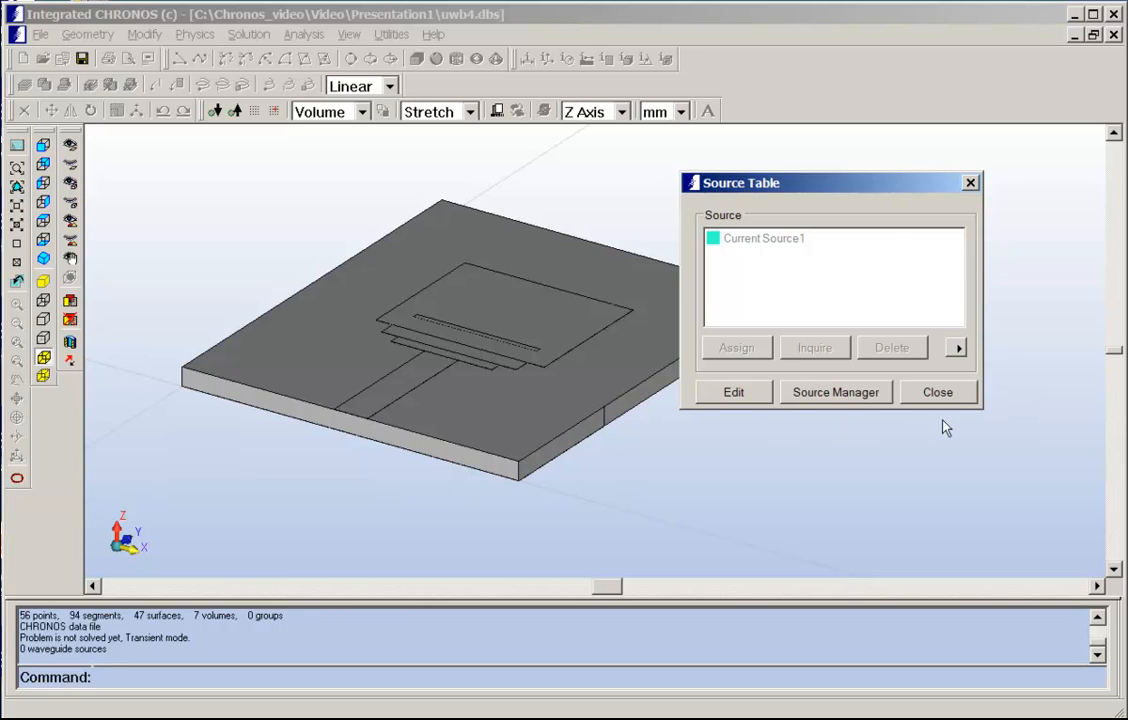
{"action": "left_click", "coordinate": [948, 392]}
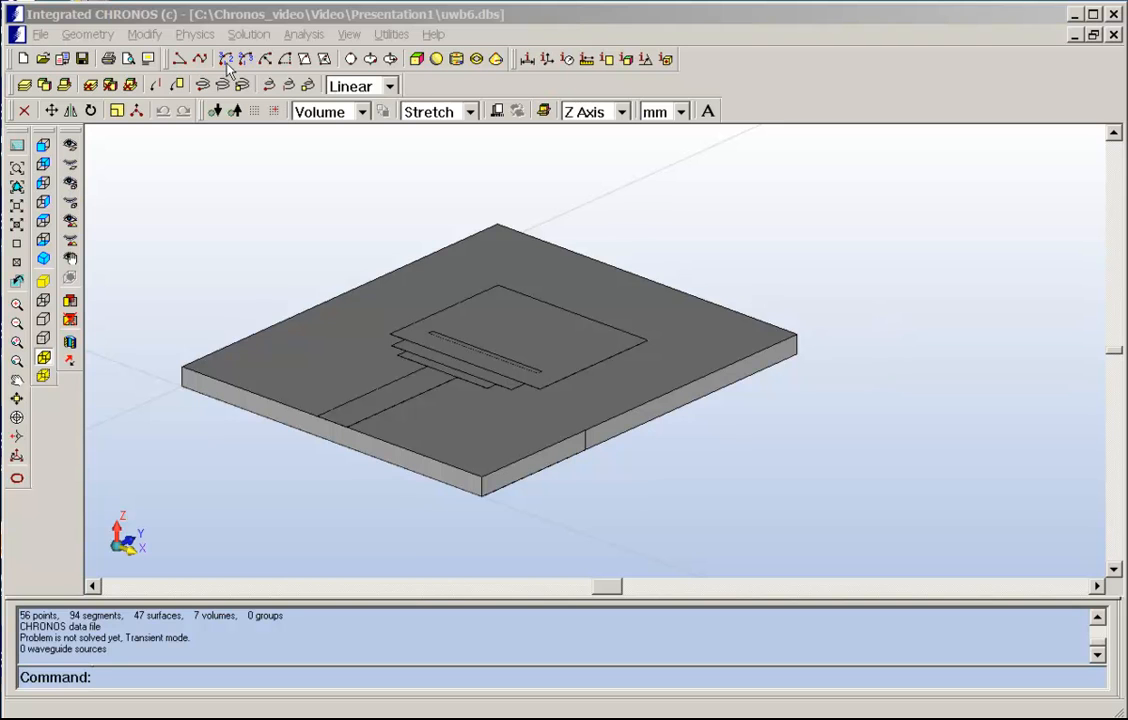
{"action": "left_click", "coordinate": [196, 35]}
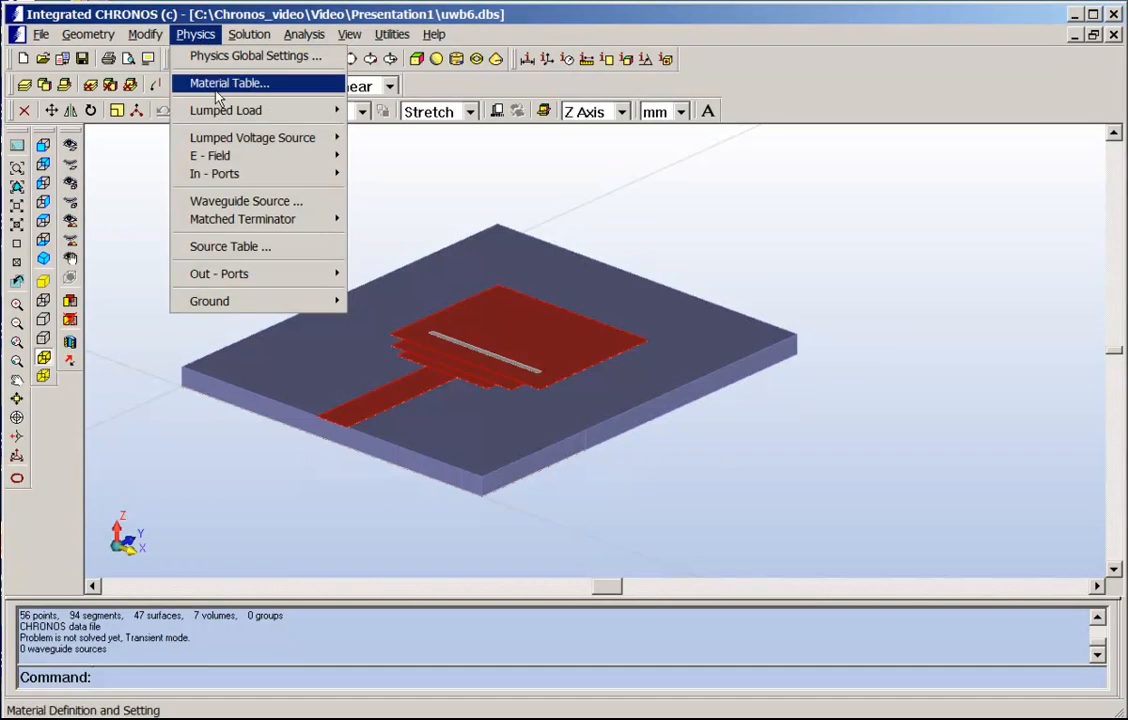
{"action": "left_click", "coordinate": [251, 276]}
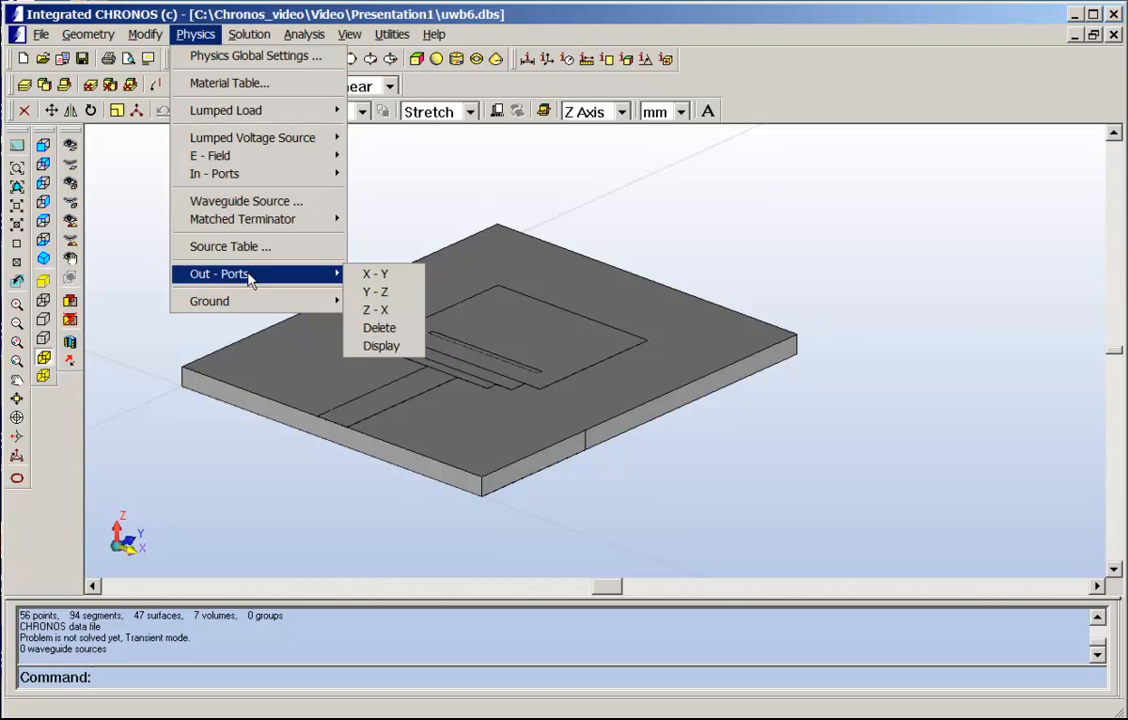
{"action": "mouse_move", "coordinate": [255, 180]}
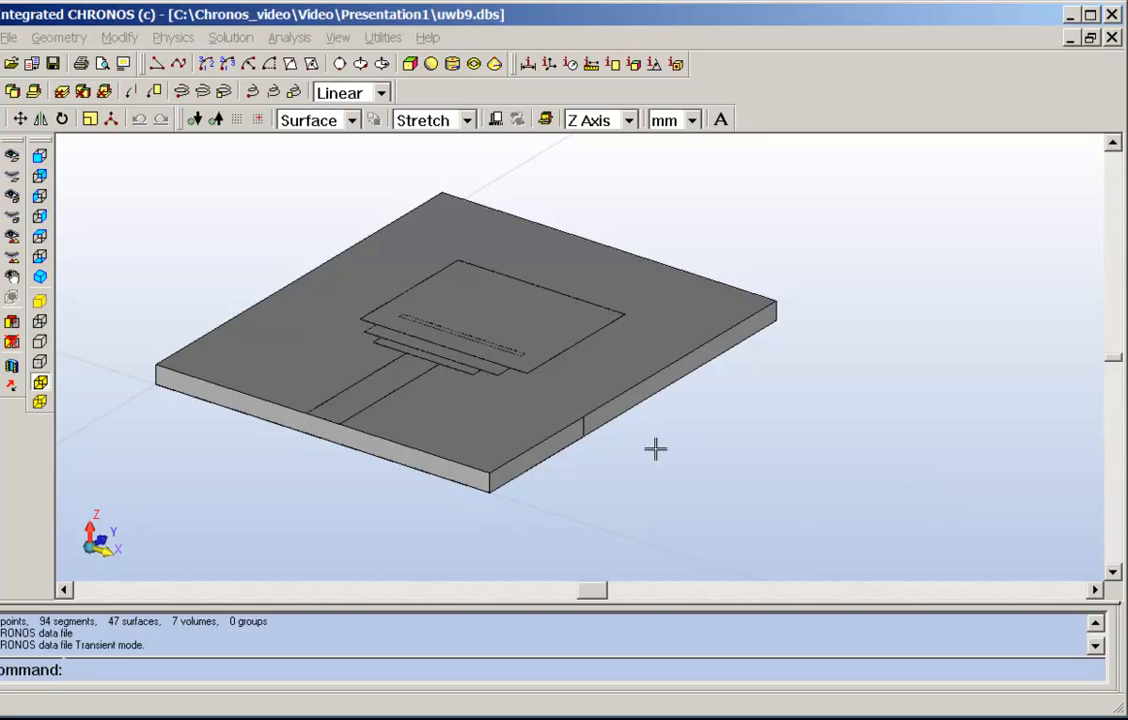
Step: Set the solver type to Z,Y,S Matrix in the global physics settings
{"action": "left_click", "coordinate": [176, 40]}
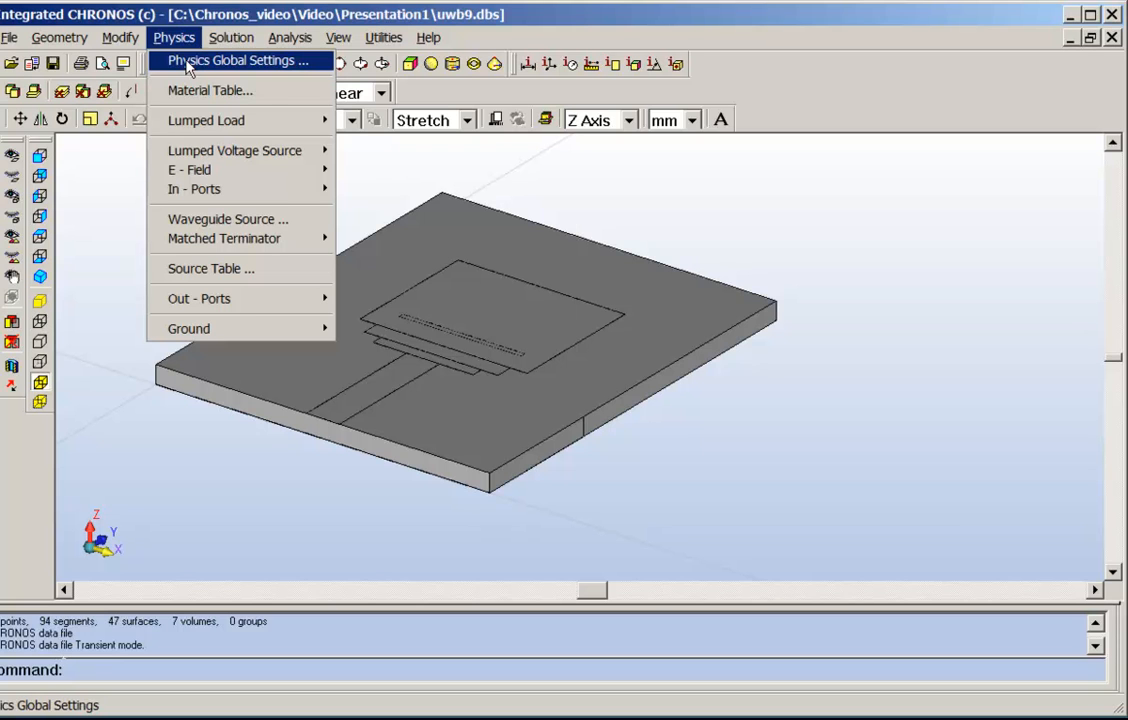
{"action": "left_click", "coordinate": [187, 62]}
{"action": "left_click", "coordinate": [509, 197]}
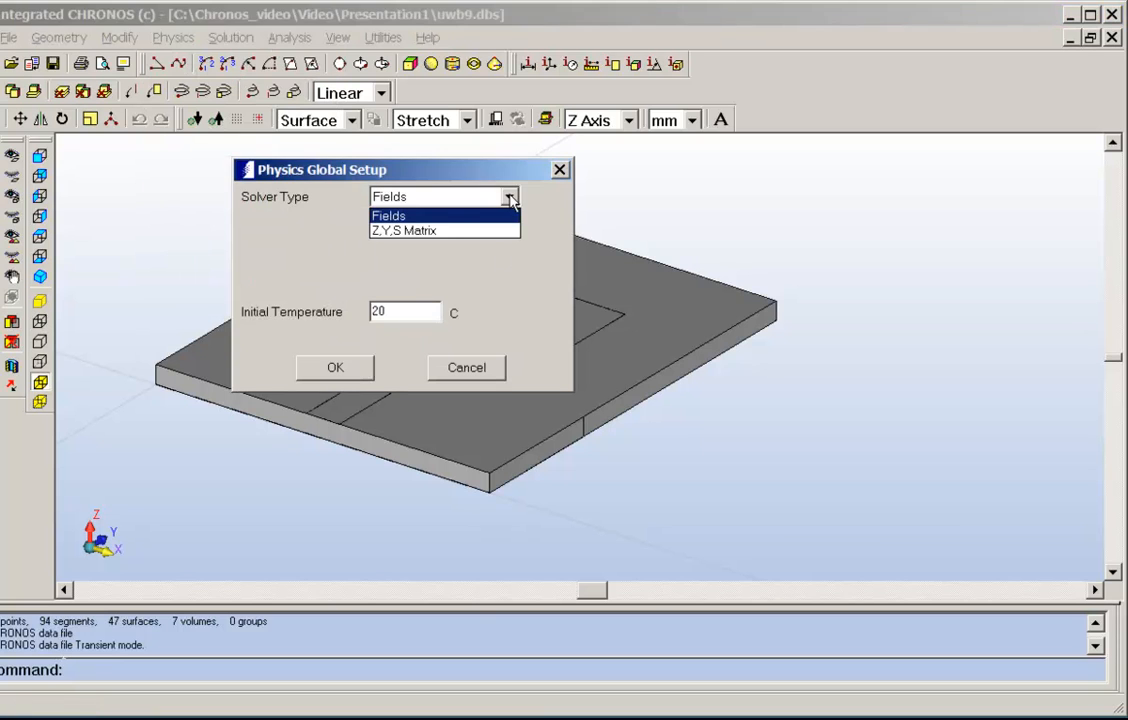
{"action": "left_click", "coordinate": [432, 230]}
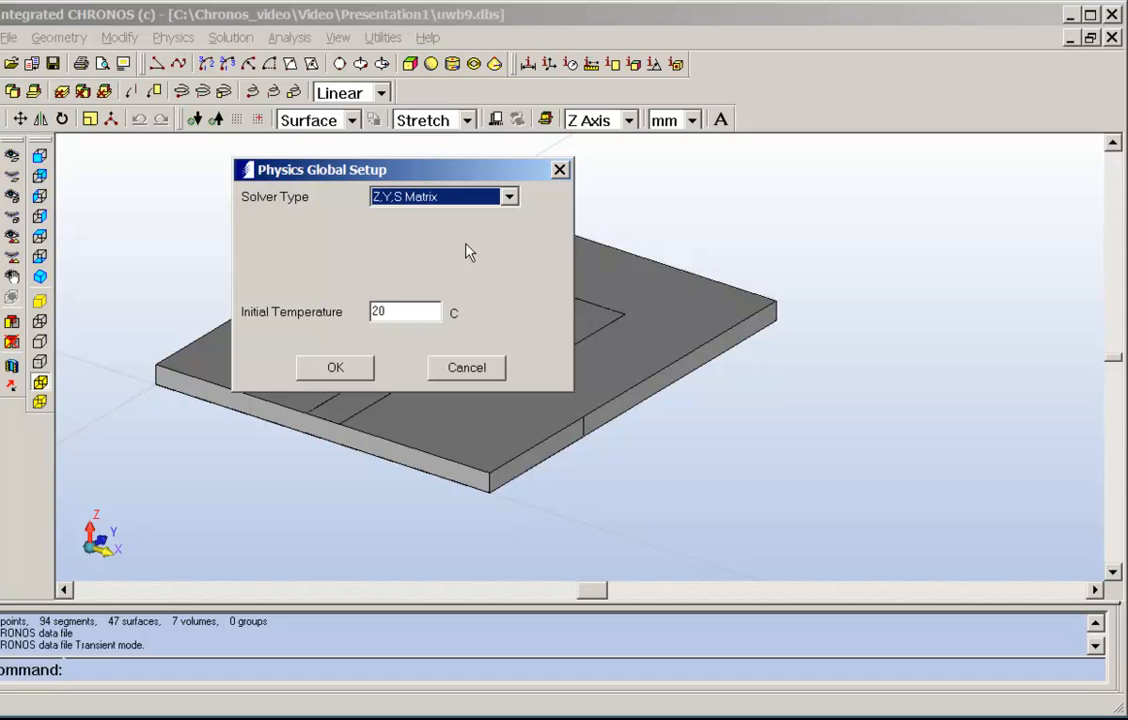
{"action": "left_click", "coordinate": [345, 370]}
Step: Set the number of time steps to 7000 in the time and cell setup
{"action": "left_click", "coordinate": [231, 37]}
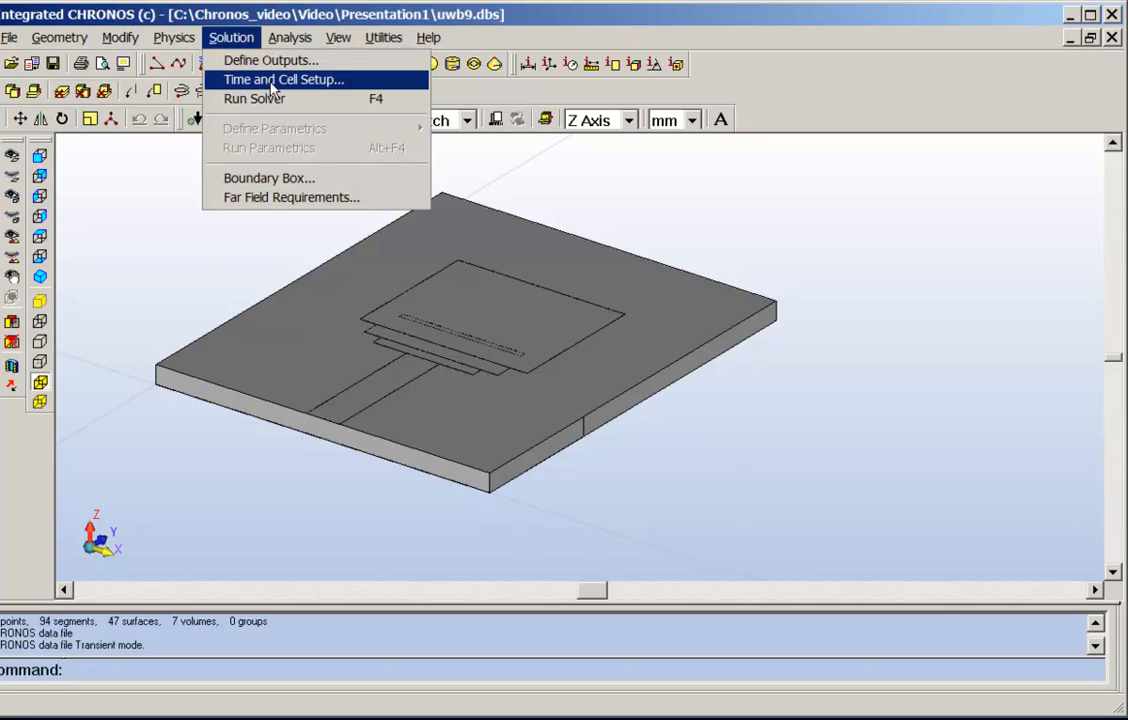
{"action": "left_click", "coordinate": [272, 82]}
{"action": "left_click_drag", "start_coordinate": [617, 204], "coordinate": [633, 200]}
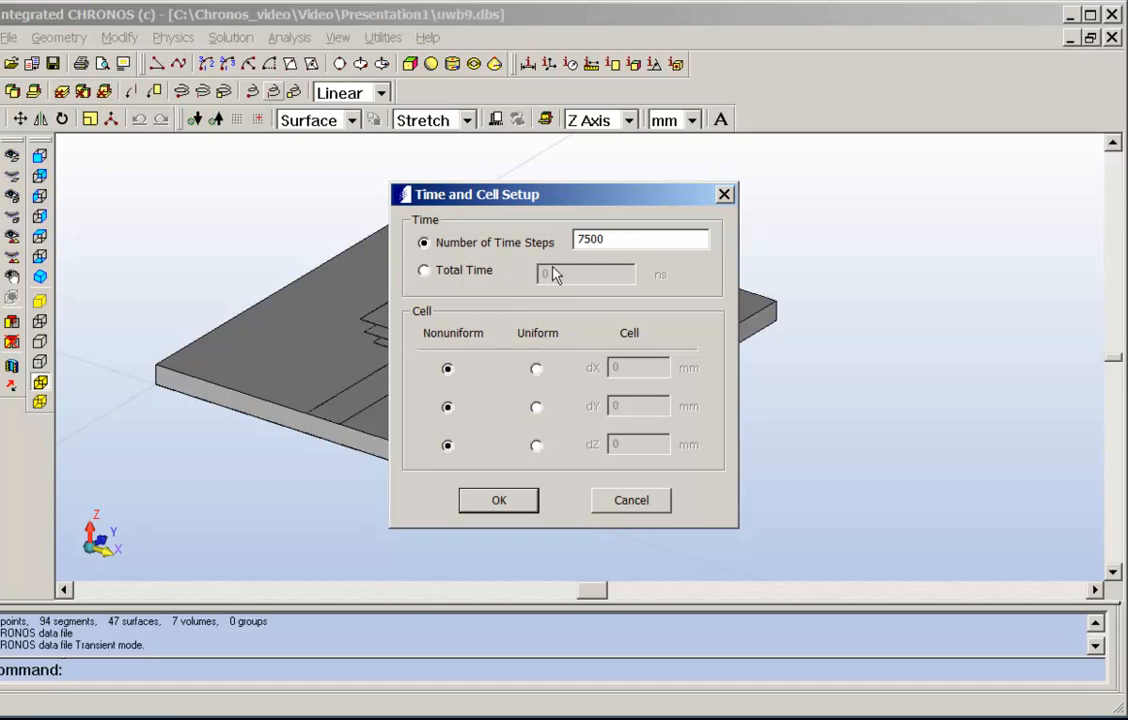
{"action": "double_click", "coordinate": [577, 240]}
{"action": "type", "text": "7000"}
{"action": "left_click", "coordinate": [500, 501]}
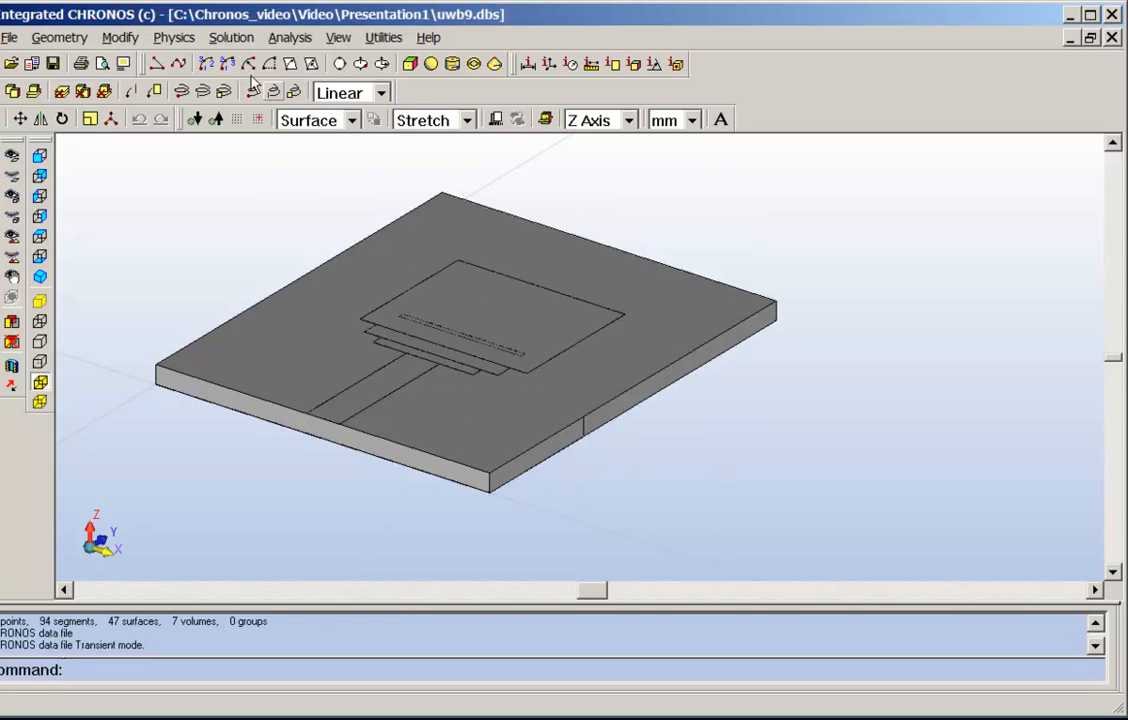
Step: Run the solver on the antenna model
{"action": "left_click", "coordinate": [231, 37]}
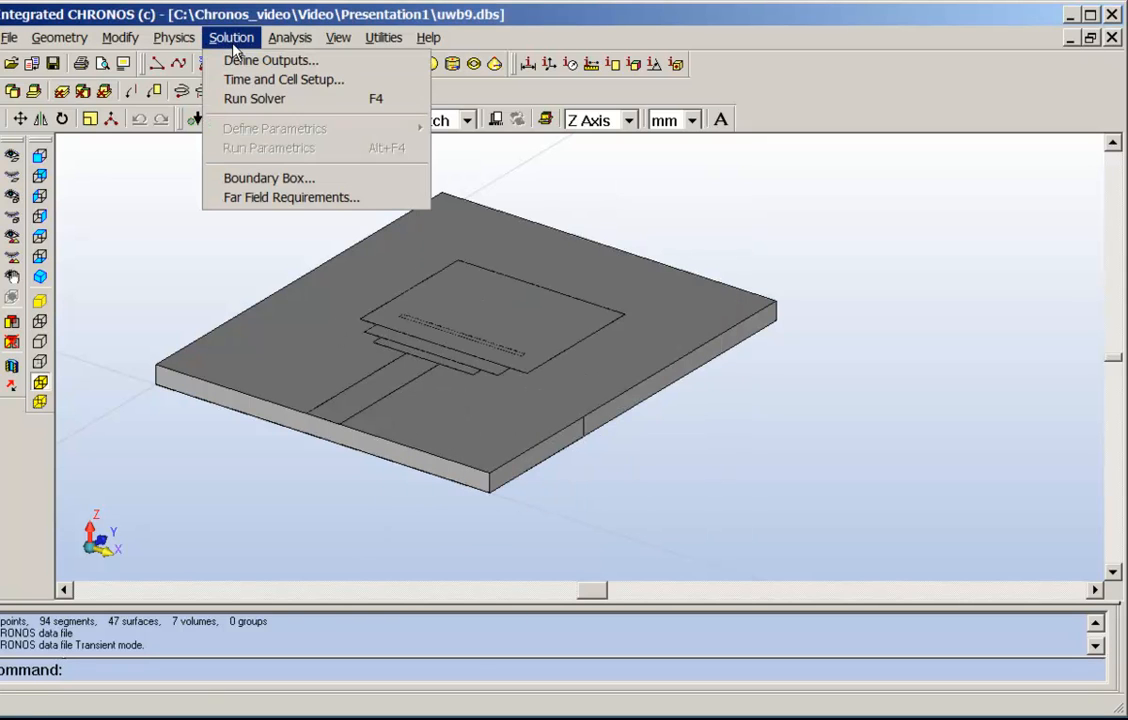
{"action": "left_click", "coordinate": [276, 101]}
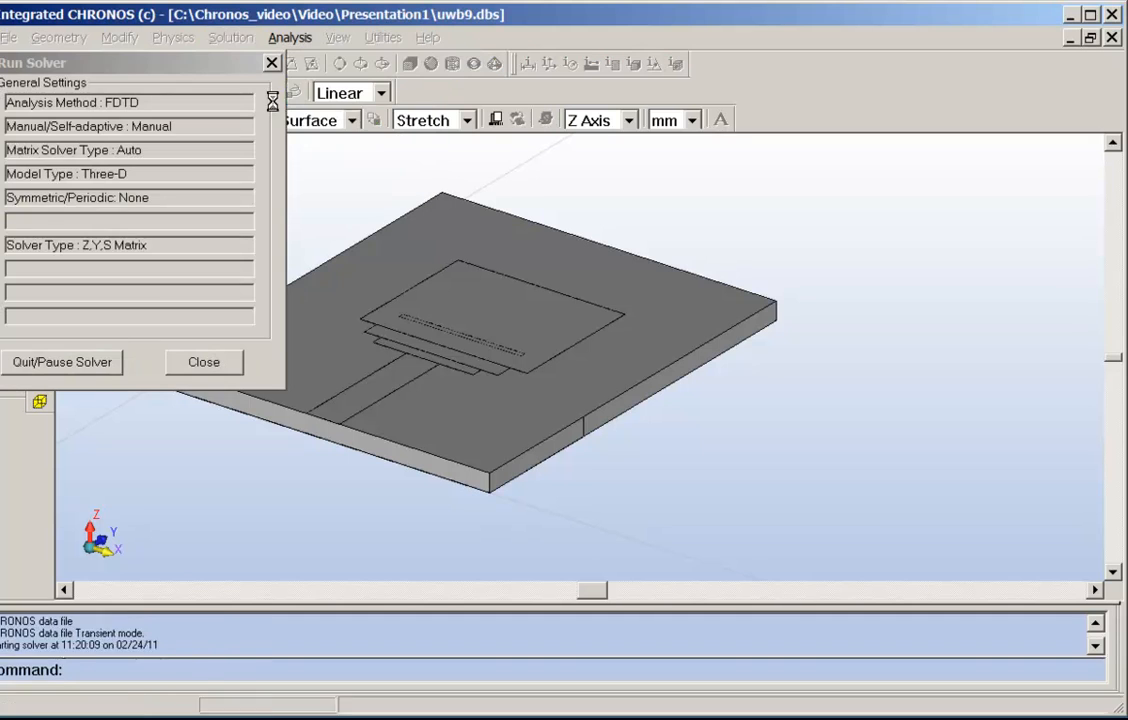